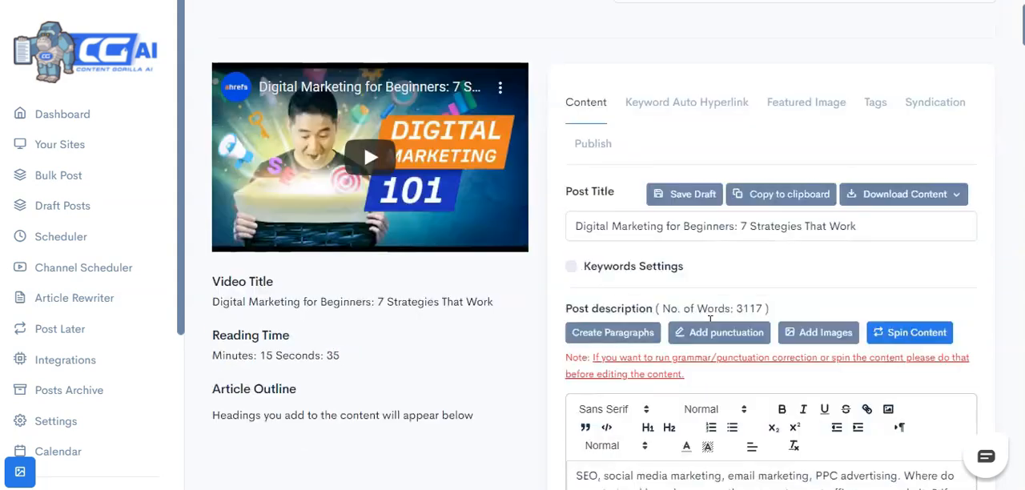
# - Add blank lines before the paragraph starting "Today, I'm going to share 7 digital marketing strategies"
pyautogui.click(690, 294)
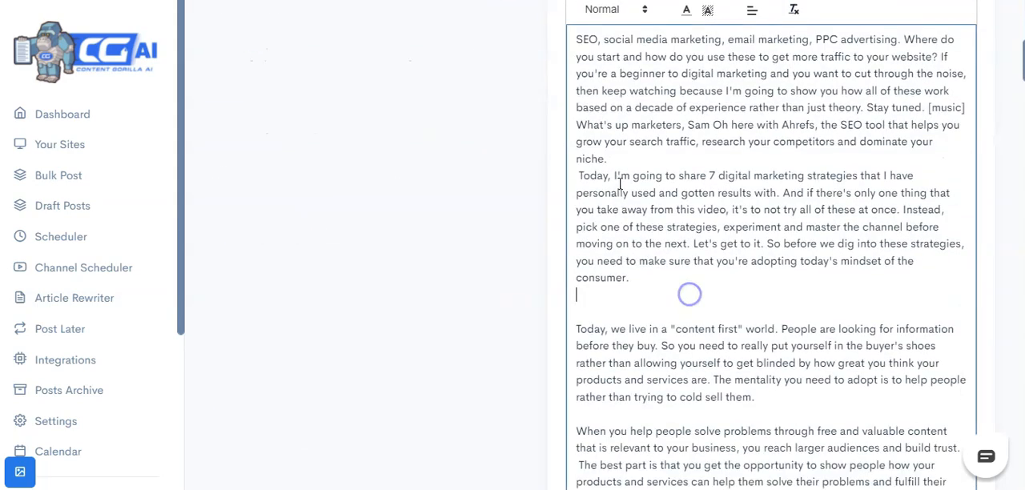
pyautogui.click(625, 156)
pyautogui.press('Return')
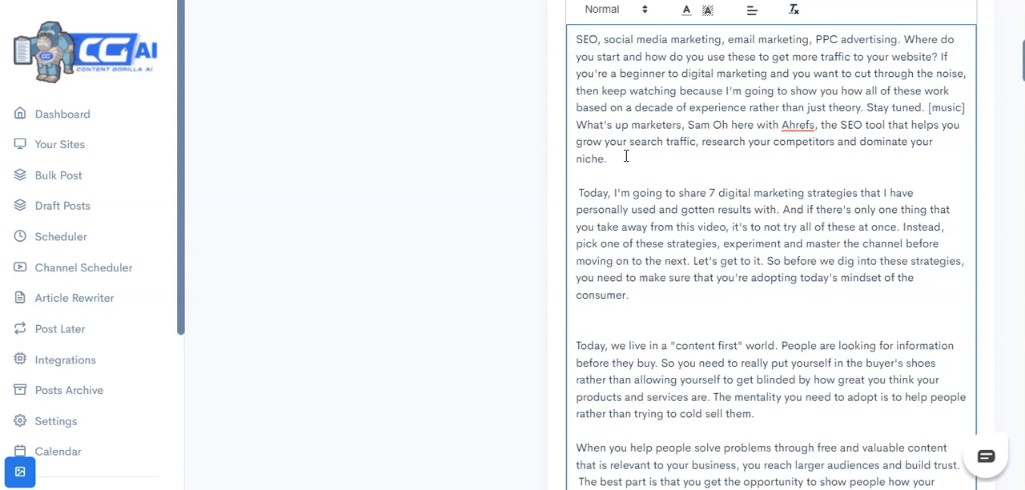
pyautogui.scroll(-1, 641, 176)
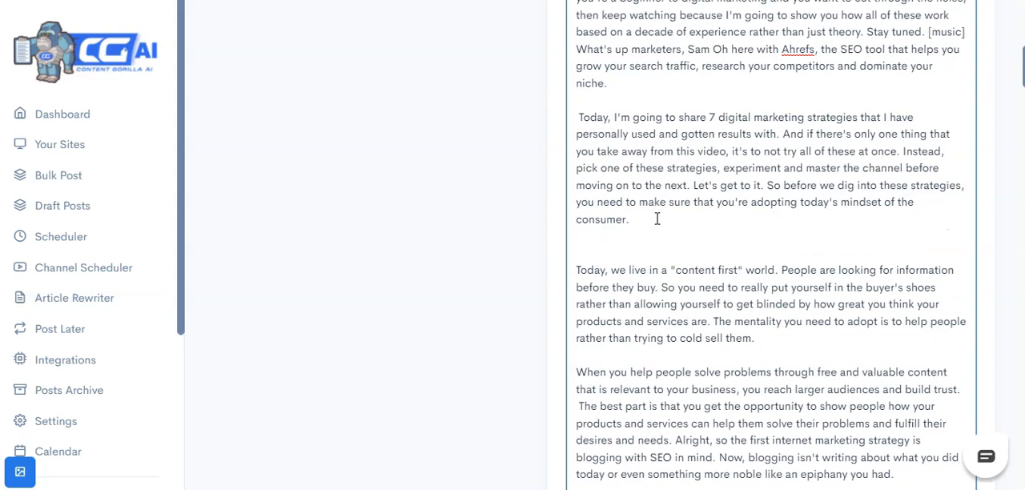
pyautogui.scroll(1, 624, 218)
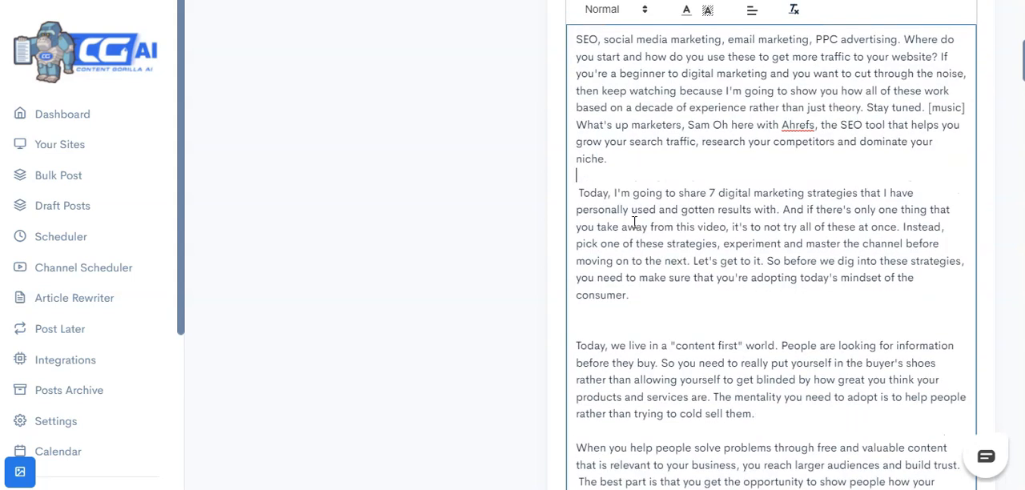
pyautogui.press('Return')
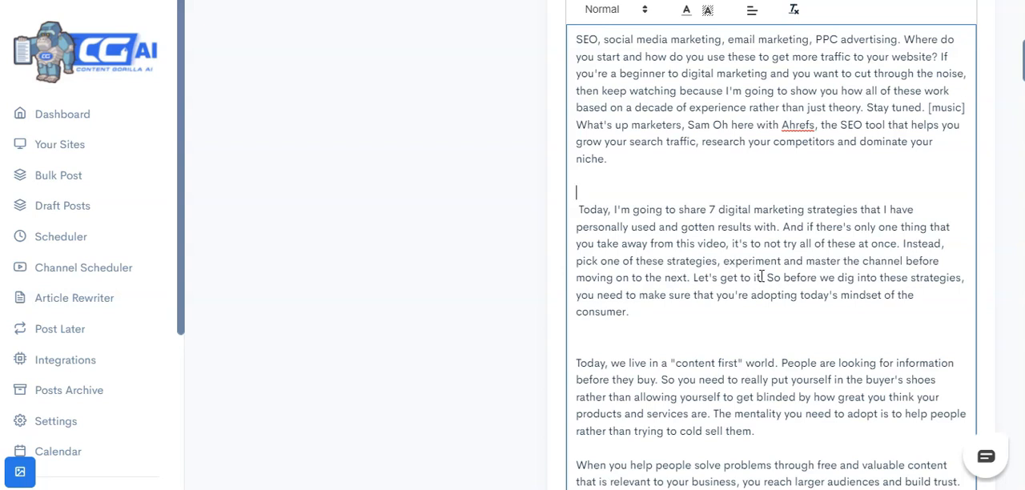
# - Split the paragraph after "moving on to the next." so that "Let's get to it." starts a separate paragraph
pyautogui.click(692, 278)
pyautogui.press('Return')
pyautogui.press('Return')
pyautogui.press('Return')
# - Paraphrase the passage from "Today, I'm going to share 7 digital marketing strategies" to "moving on to the next." with the AI tool
pyautogui.moveTo(694, 278)
pyautogui.mouseDown()
pyautogui.moveTo(662, 277)
pyautogui.moveTo(588, 213)
pyautogui.moveTo(691, 278)
pyautogui.mouseUp()
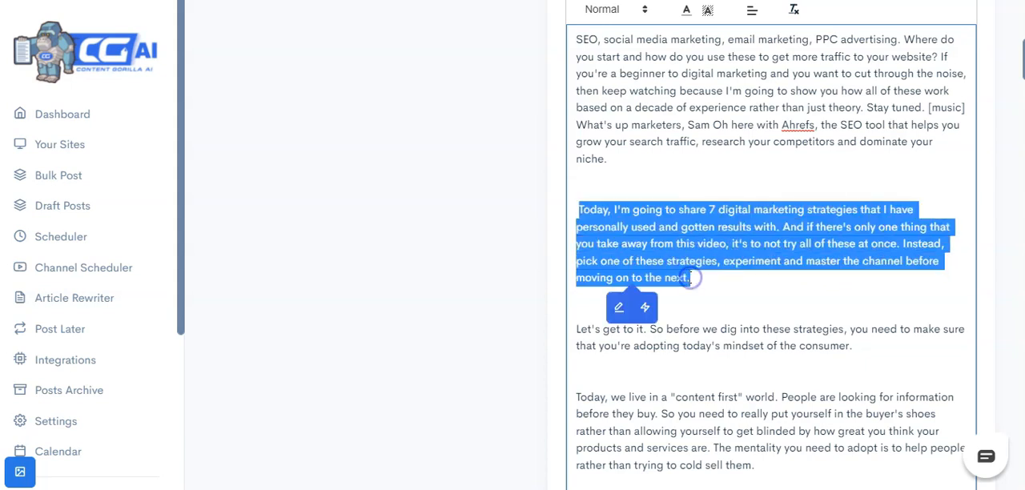
pyautogui.click(647, 310)
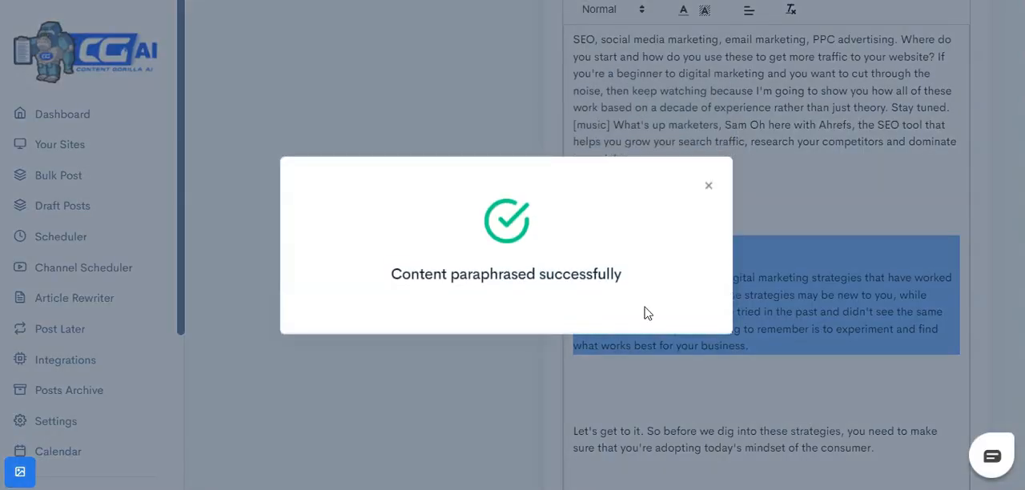
pyautogui.click(708, 186)
pyautogui.scroll(-1, 592, 286)
pyautogui.click(629, 220)
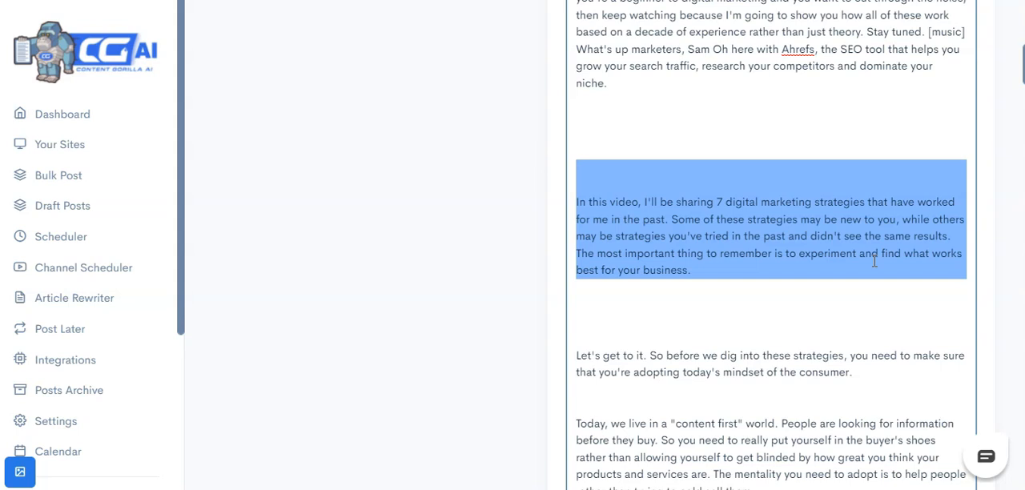
# - Put the sentence "Today, we live in a "content first" world." in its own paragraph, separate from "People are looking for information"
pyautogui.scroll(-1, 898, 233)
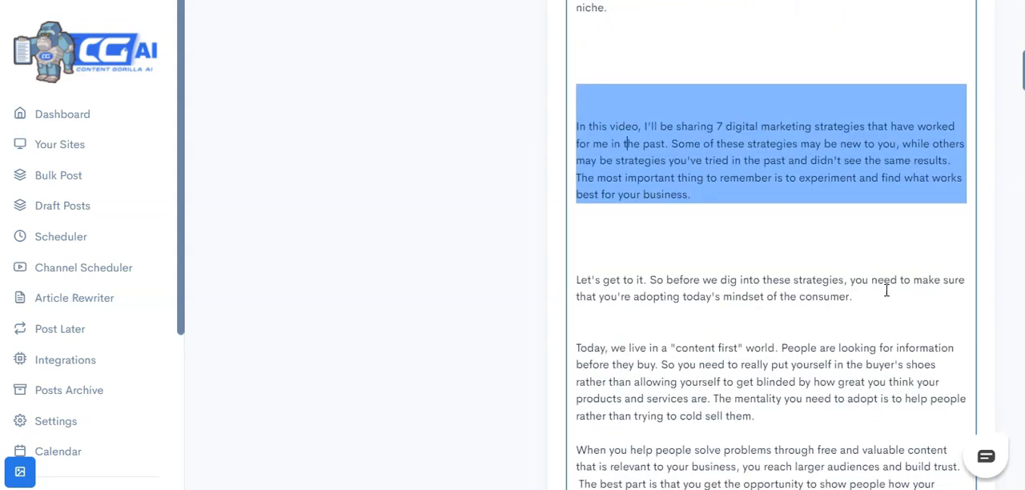
pyautogui.scroll(-1, 886, 293)
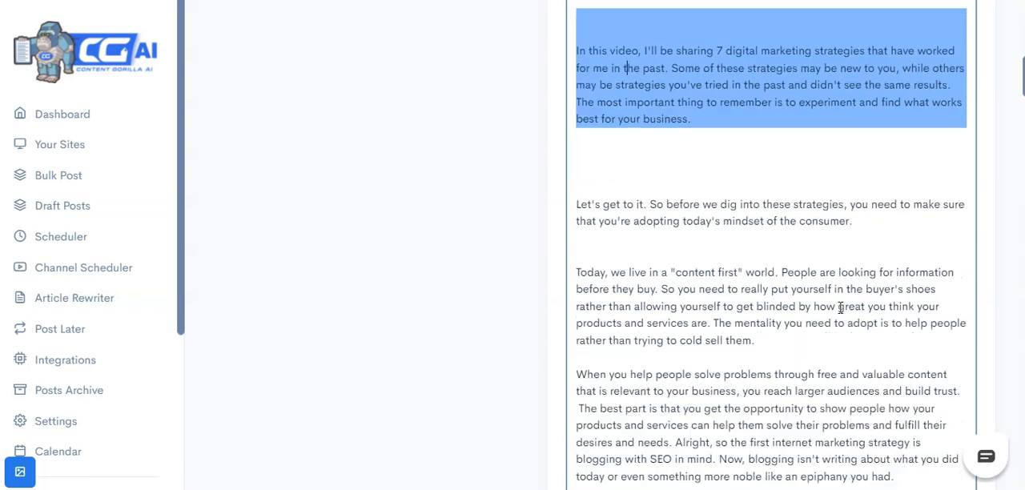
pyautogui.doubleClick(781, 272)
pyautogui.click(785, 273)
pyautogui.press('Return')
pyautogui.press('Return')
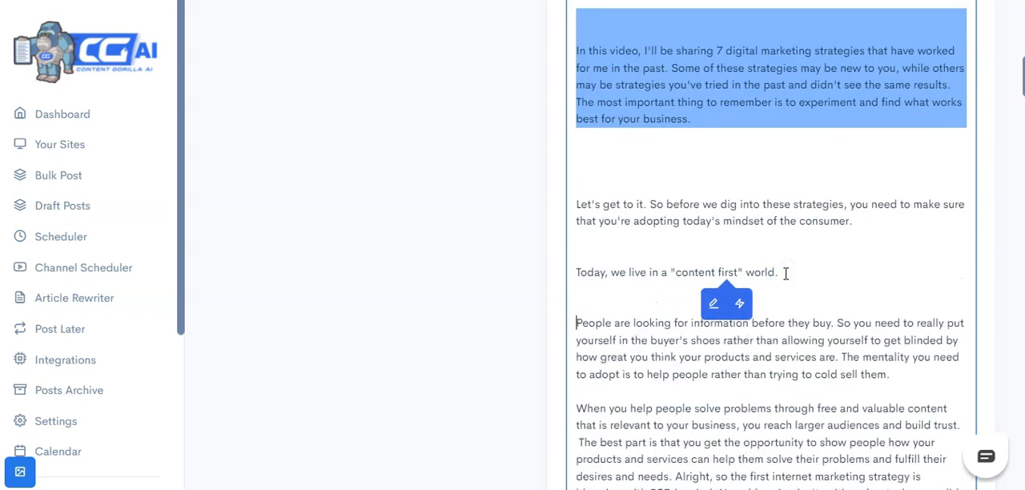
# - Expand the sentence "Today, we live in a "content first" world." with AI-written content using the professionally option
pyautogui.moveTo(576, 273); pyautogui.dragTo(788, 271)
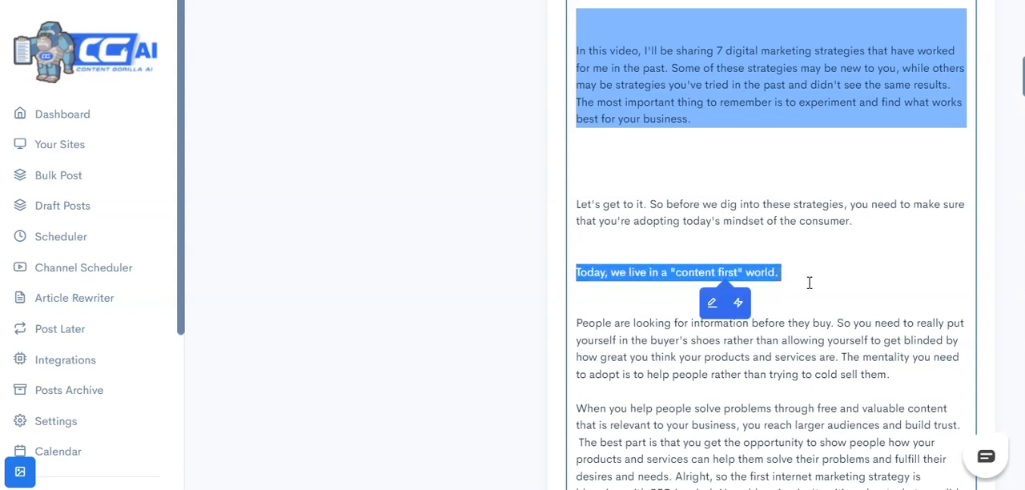
pyautogui.click(774, 277)
pyautogui.moveTo(574, 270); pyautogui.dragTo(781, 273)
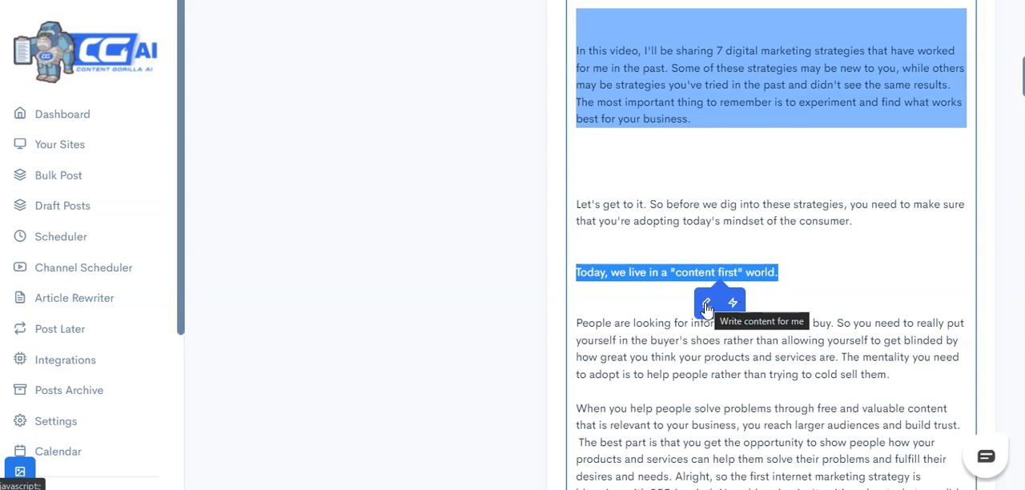
pyautogui.click(707, 306)
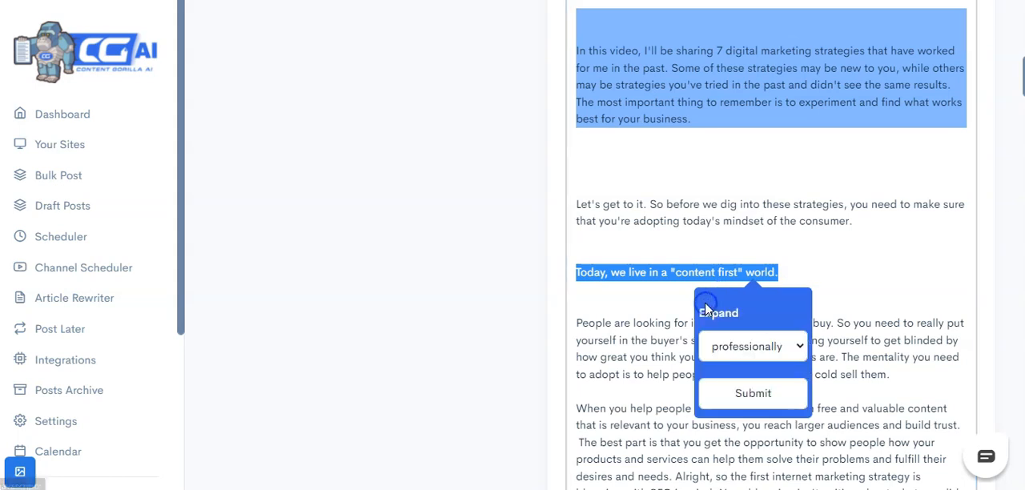
pyautogui.click(737, 350)
pyautogui.click(735, 348)
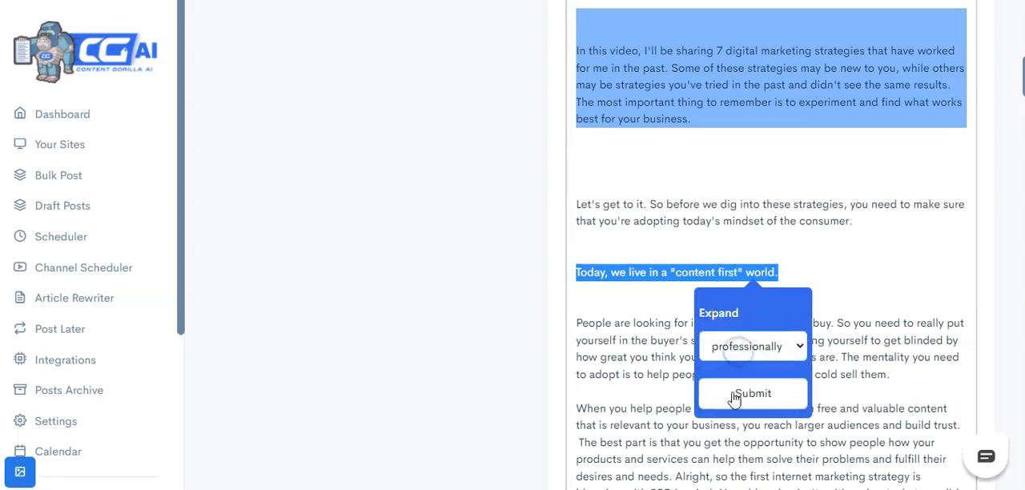
pyautogui.click(745, 349)
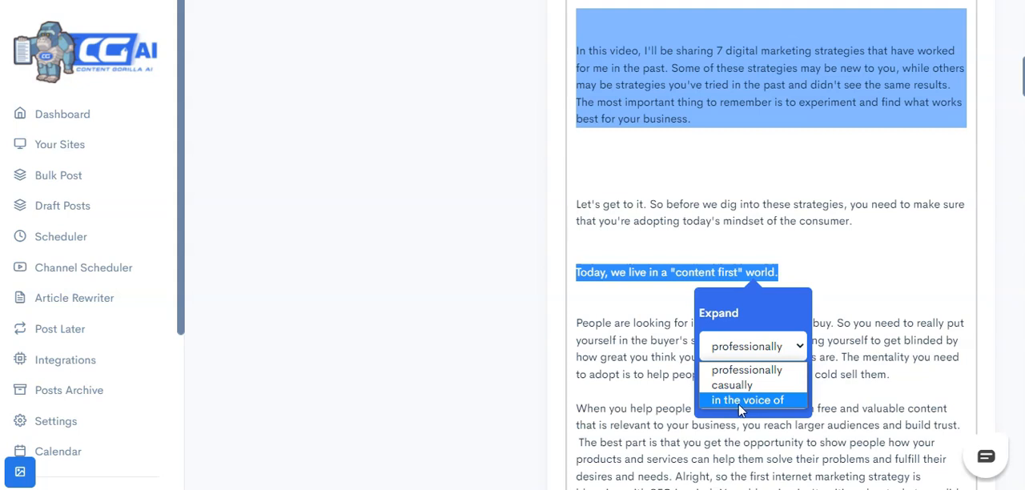
pyautogui.click(741, 370)
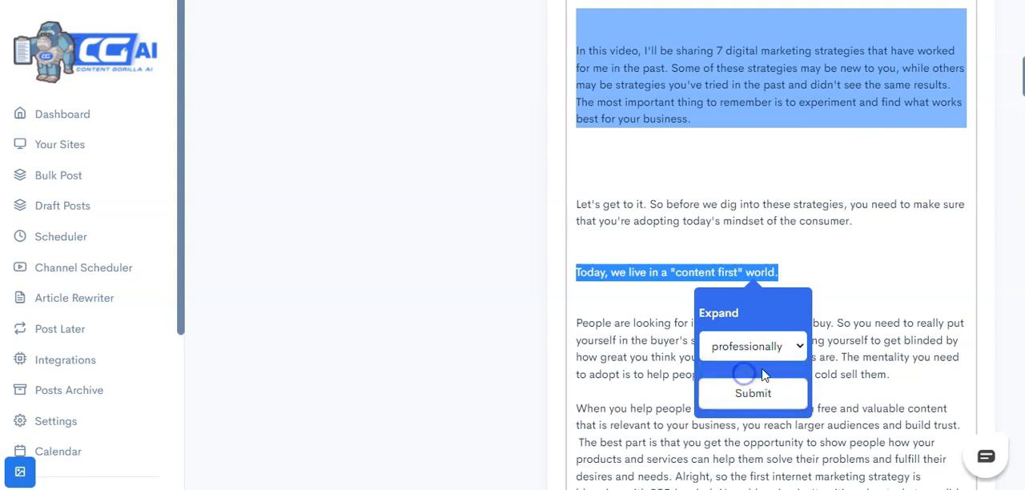
pyautogui.click(760, 391)
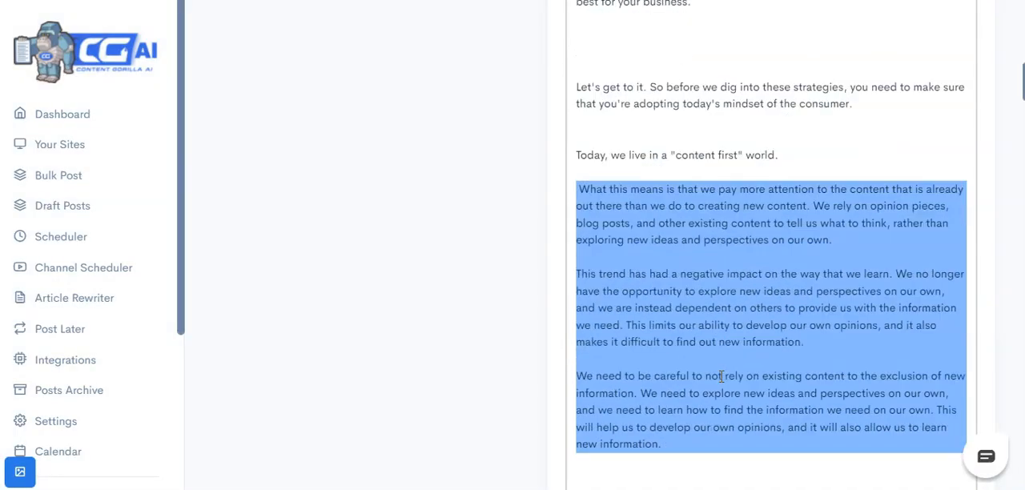
# - Review the generated paragraphs below the "content first" sentence and how they fit with the following text
pyautogui.scroll(-1, 722, 377)
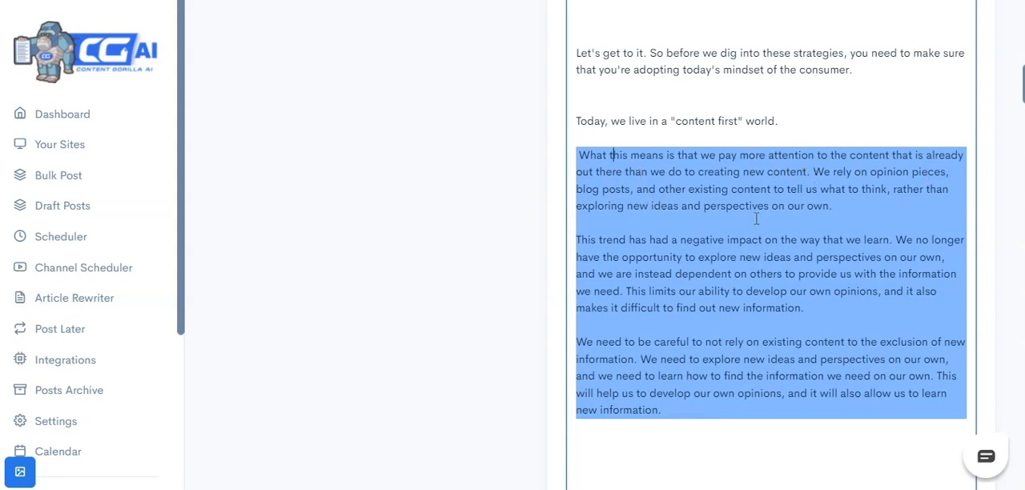
pyautogui.scroll(-1, 734, 313)
pyautogui.scroll(1, 734, 312)
pyautogui.scroll(-2, 737, 409)
pyautogui.click(637, 297)
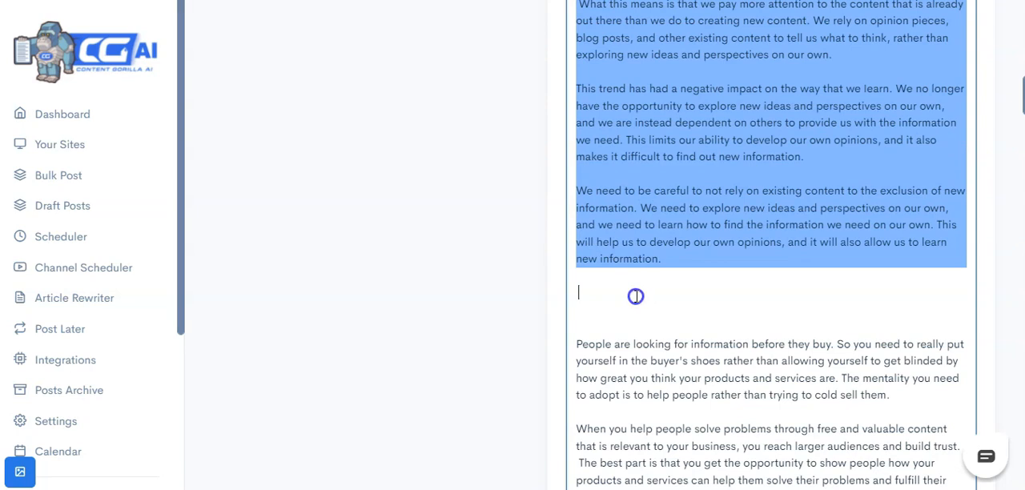
pyautogui.scroll(2, 638, 300)
pyautogui.scroll(-1, 641, 303)
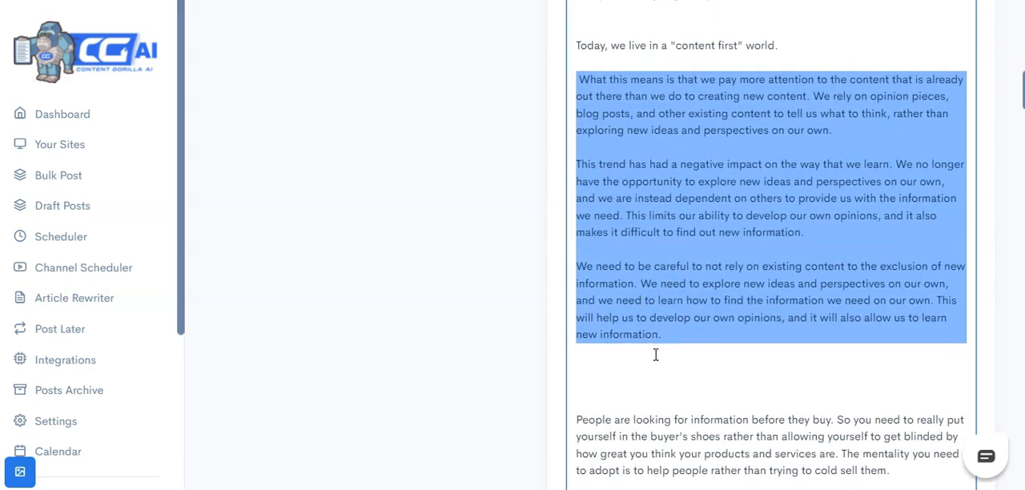
pyautogui.scroll(-2, 652, 348)
pyautogui.scroll(1, 657, 358)
pyautogui.scroll(-1, 727, 393)
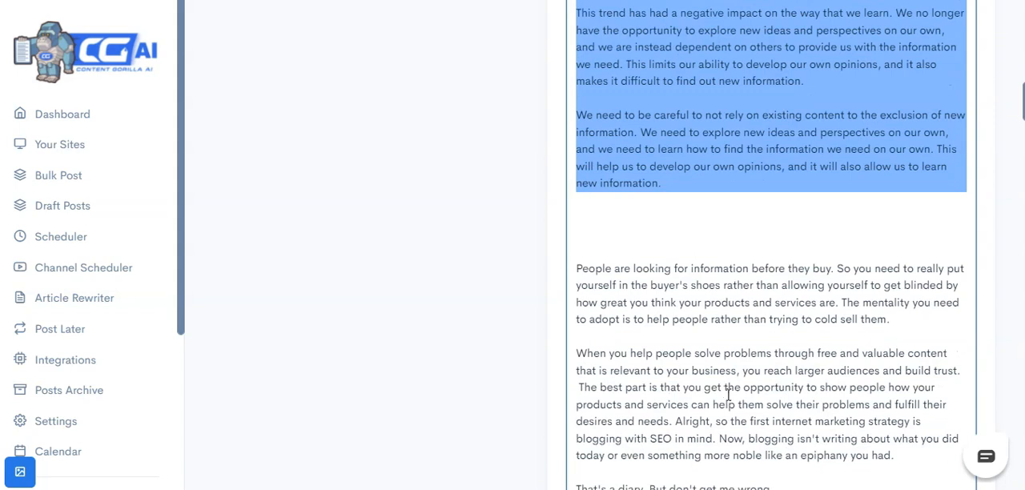
# - Add the line "How to do content marketing" after the paragraph ending "they're looking to find answers to their questions."
pyautogui.scroll(-5, 730, 390)
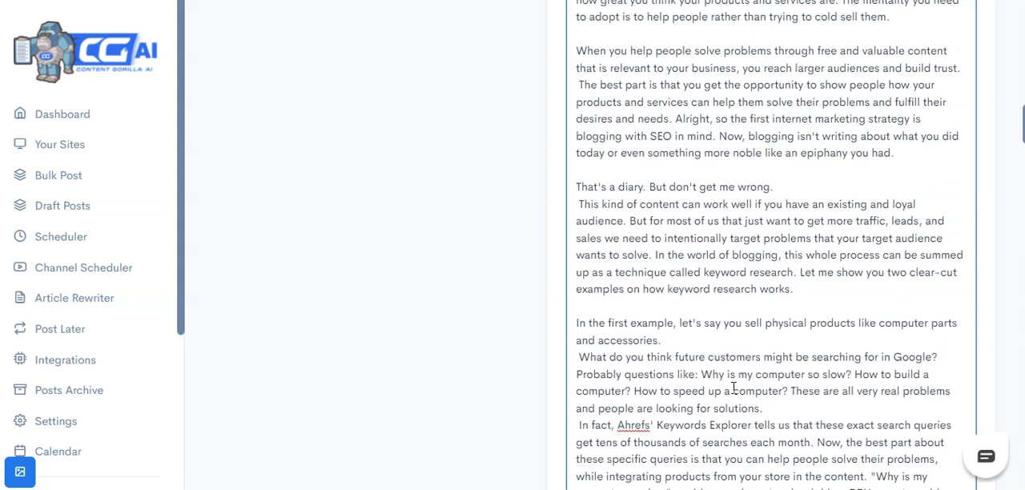
pyautogui.scroll(-4, 734, 388)
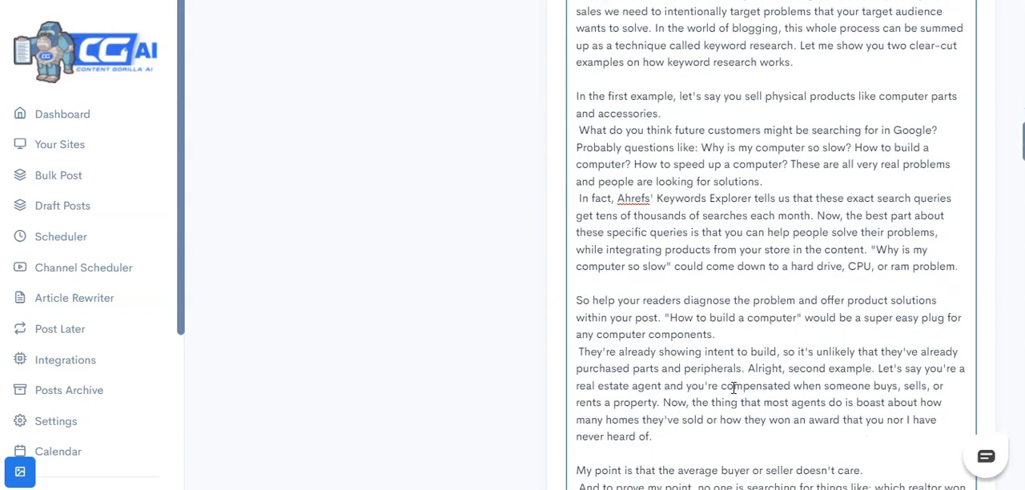
pyautogui.scroll(-5, 734, 387)
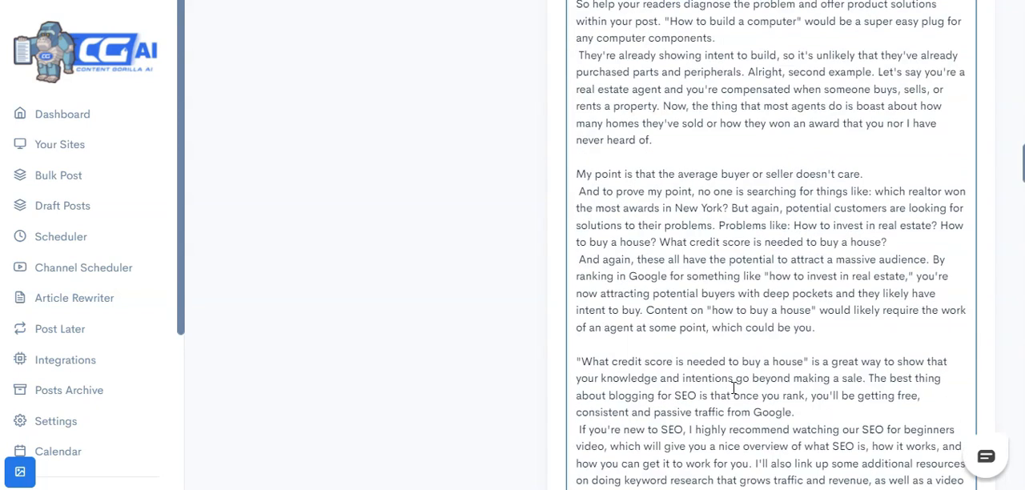
pyautogui.scroll(-4, 736, 390)
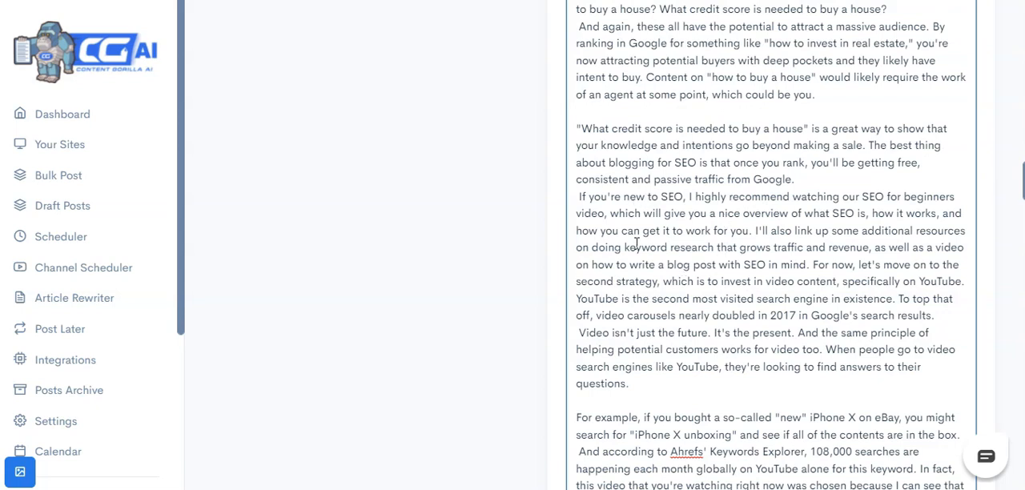
pyautogui.scroll(-1, 632, 238)
pyautogui.click(677, 314)
pyautogui.press('Return')
pyautogui.press('Return')
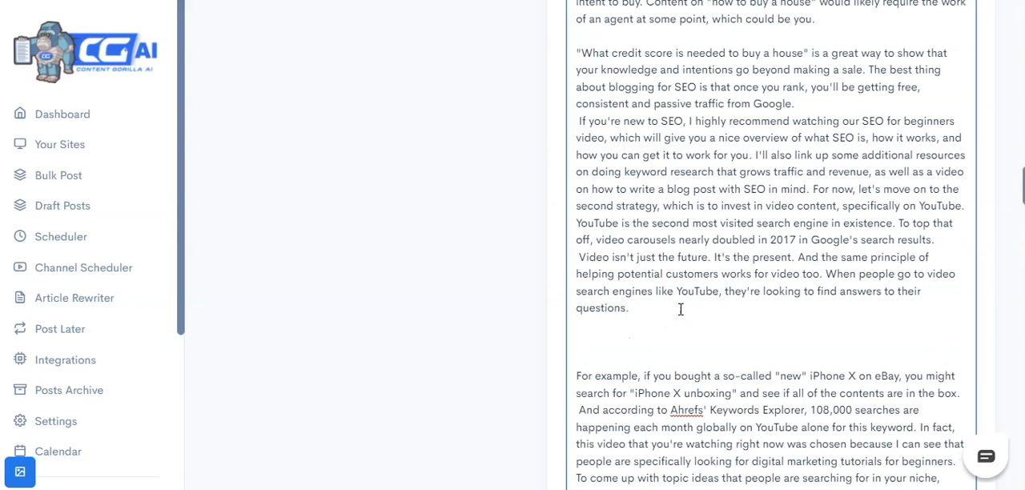
pyautogui.write('How to do content marketing')
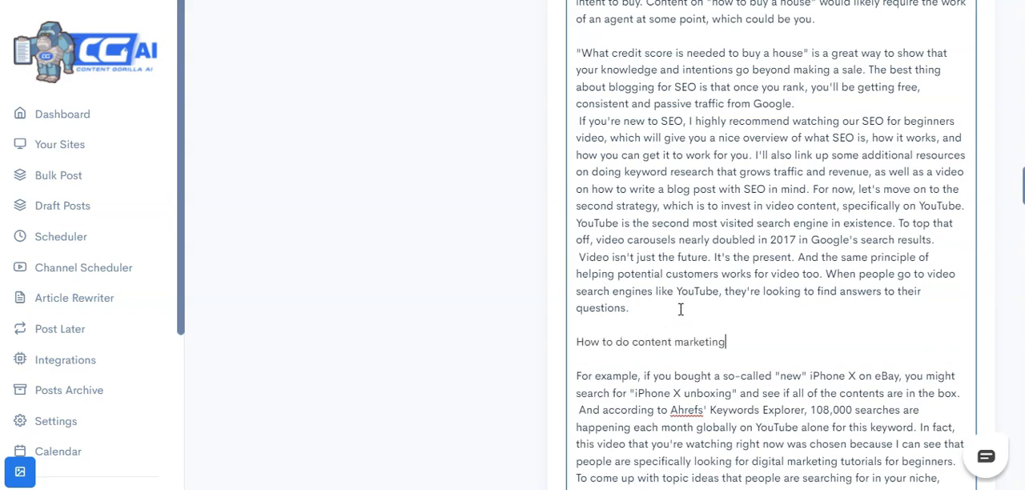
# - Expand the line "How to do content marketing" with AI-written content in the voice of Neil Patel
pyautogui.hotkey('shift', 'Up')
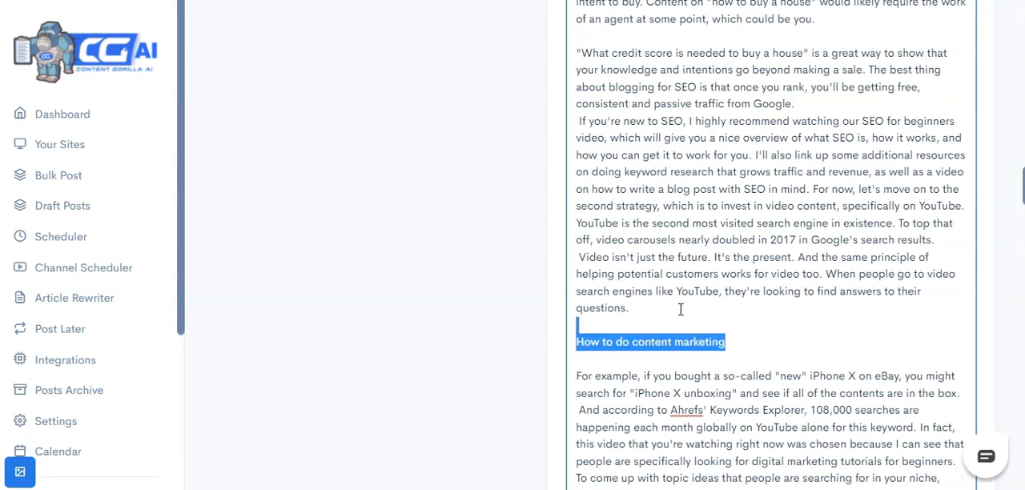
pyautogui.moveTo(725, 345); pyautogui.dragTo(575, 348)
pyautogui.click(529, 378)
pyautogui.click(524, 420)
pyautogui.click(544, 476)
pyautogui.scroll(-1, 531, 468)
pyautogui.click(574, 391)
pyautogui.write('Neil Pate')
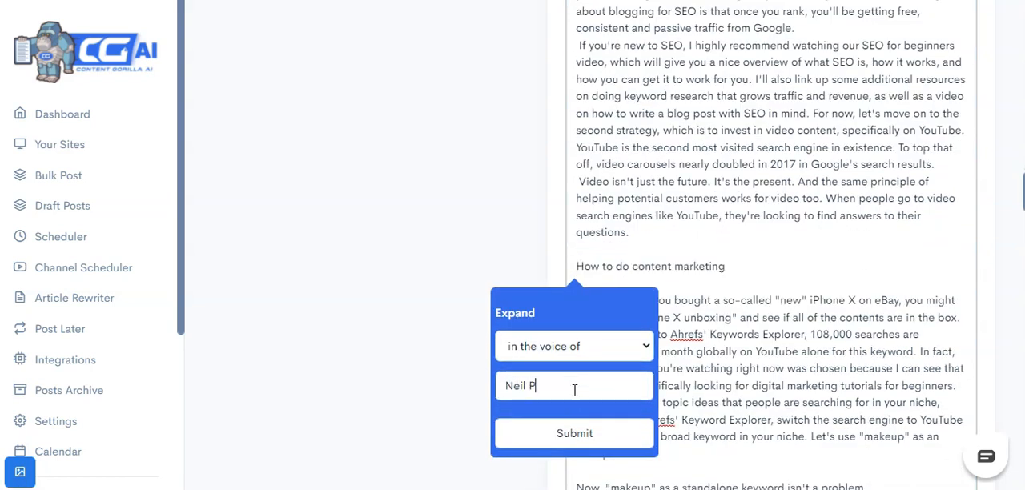
pyautogui.write('l')
pyautogui.click(575, 433)
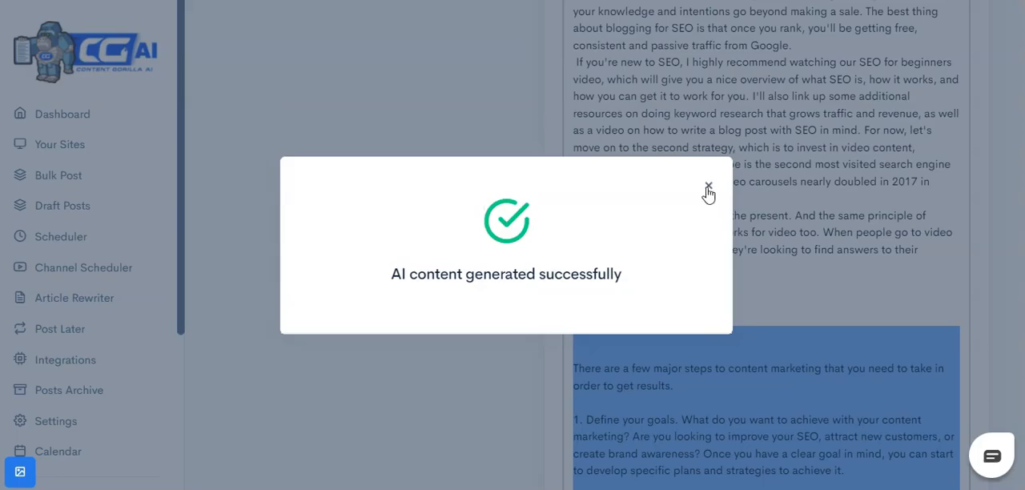
pyautogui.click(708, 189)
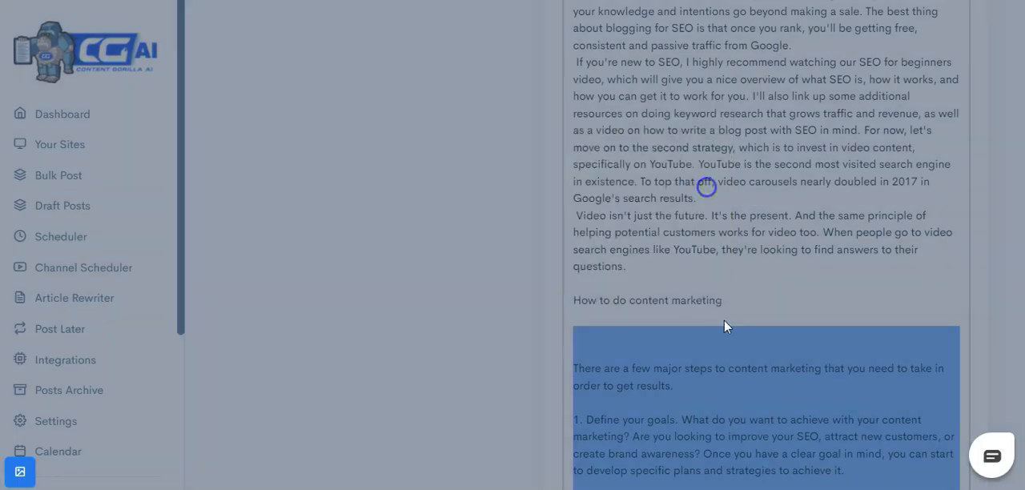
# - Review the generated text below the "How to do content marketing" line
pyautogui.scroll(-3, 725, 320)
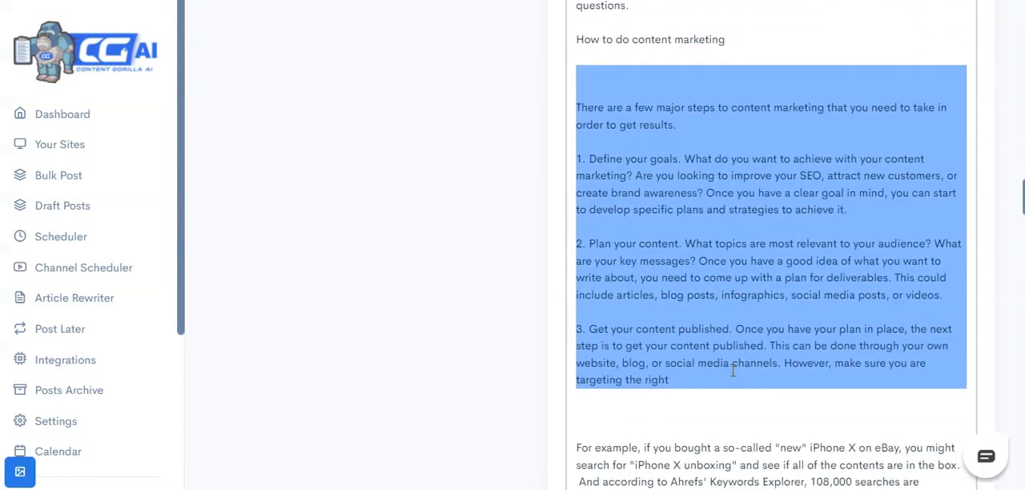
pyautogui.scroll(1, 733, 371)
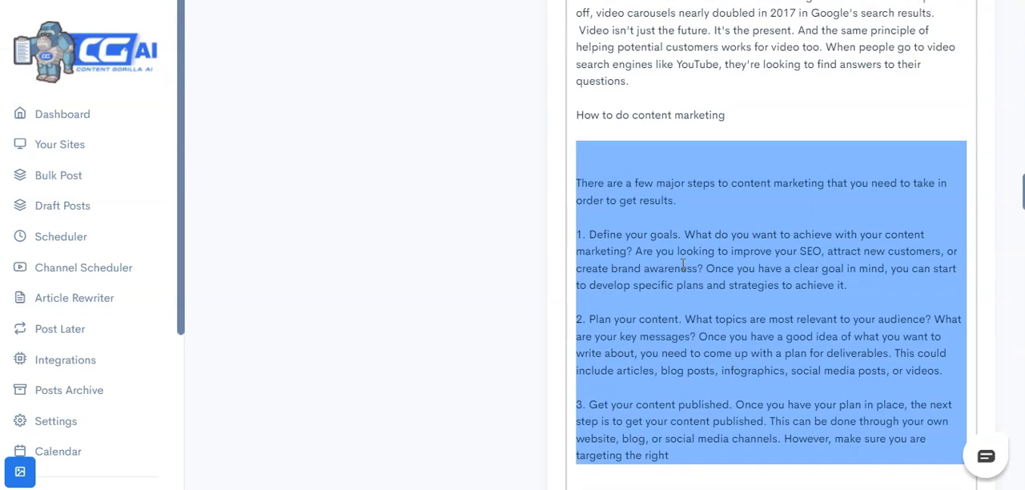
pyautogui.scroll(-1, 682, 266)
pyautogui.scroll(1, 683, 265)
pyautogui.scroll(-1, 717, 192)
pyautogui.scroll(1, 717, 191)
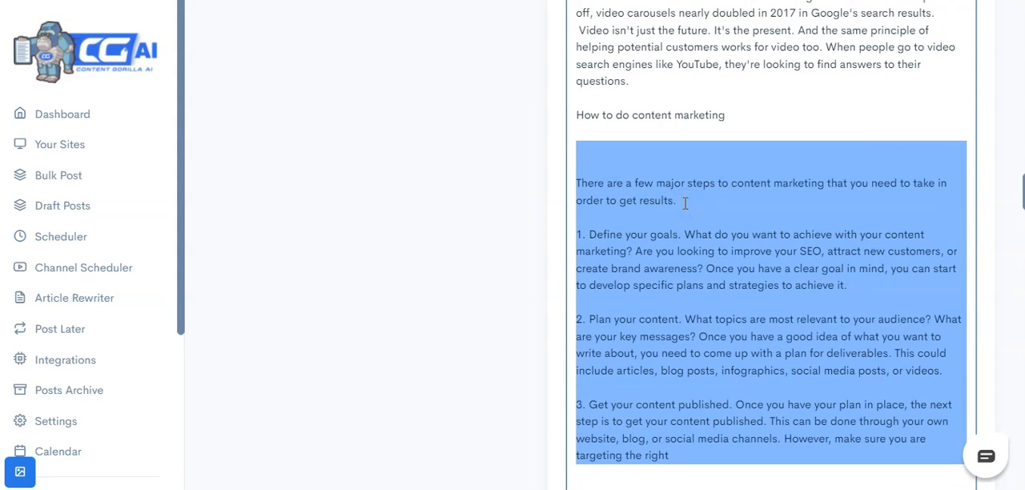
pyautogui.scroll(-1, 685, 203)
pyautogui.scroll(1, 705, 240)
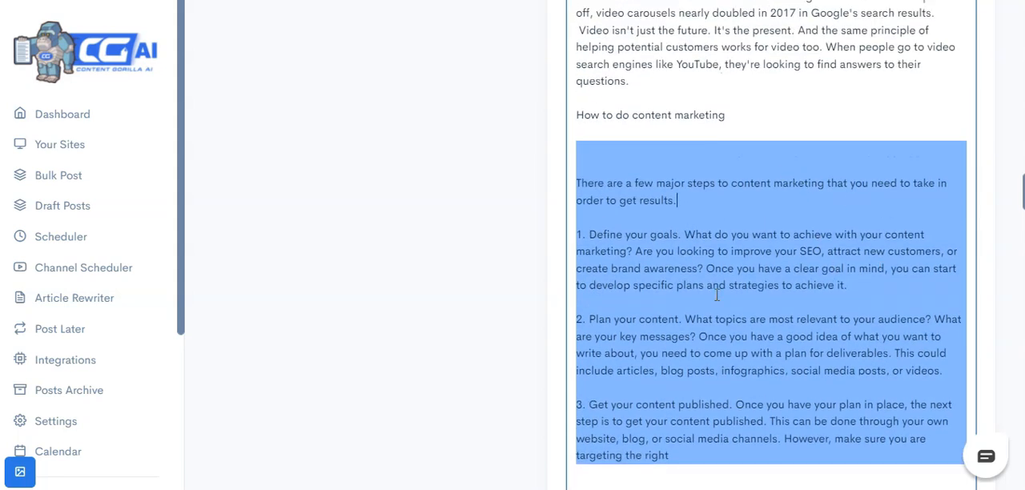